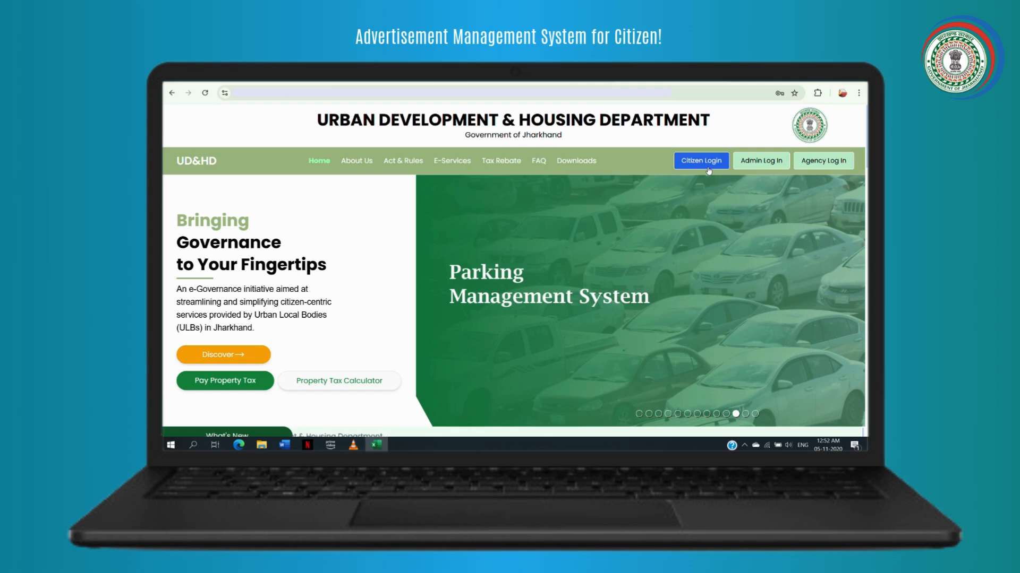
- Sign in to MeriPehchaan with the citizen account's username and password, accepting the terms of use
left_click(708, 169)
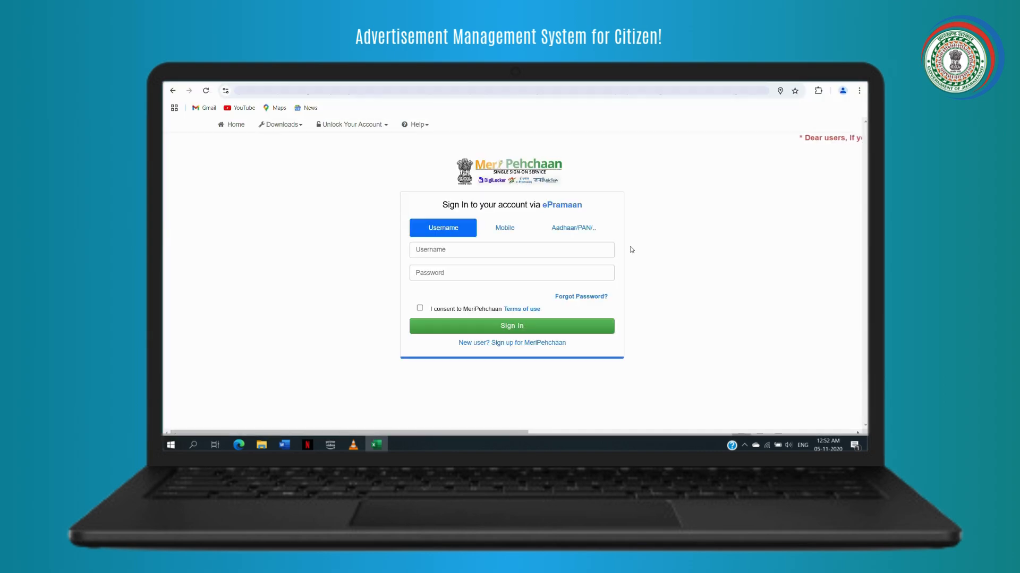
left_click(509, 248)
type("Sonal439")
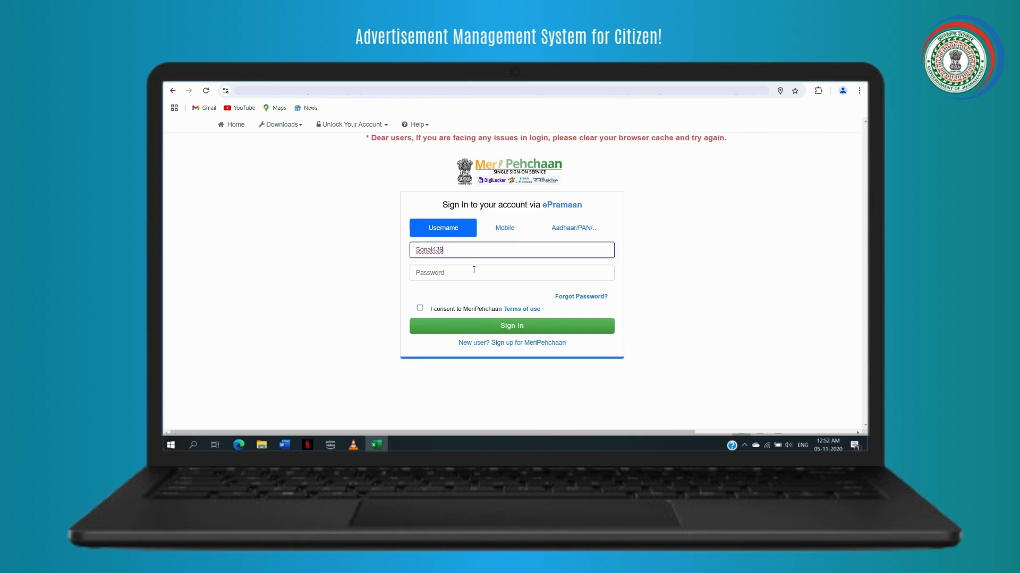
left_click(473, 272)
type("•••••••••")
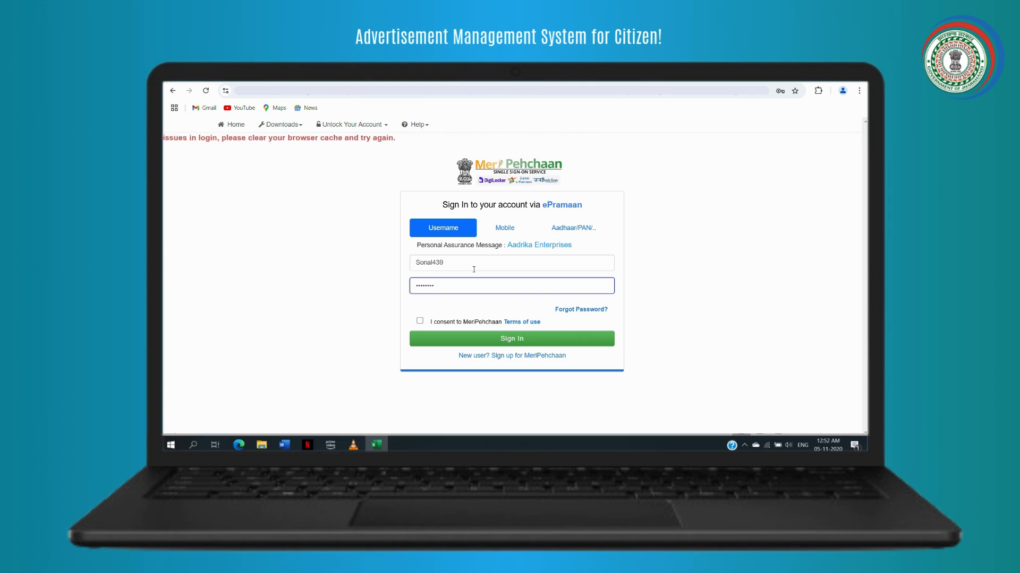
left_click(420, 322)
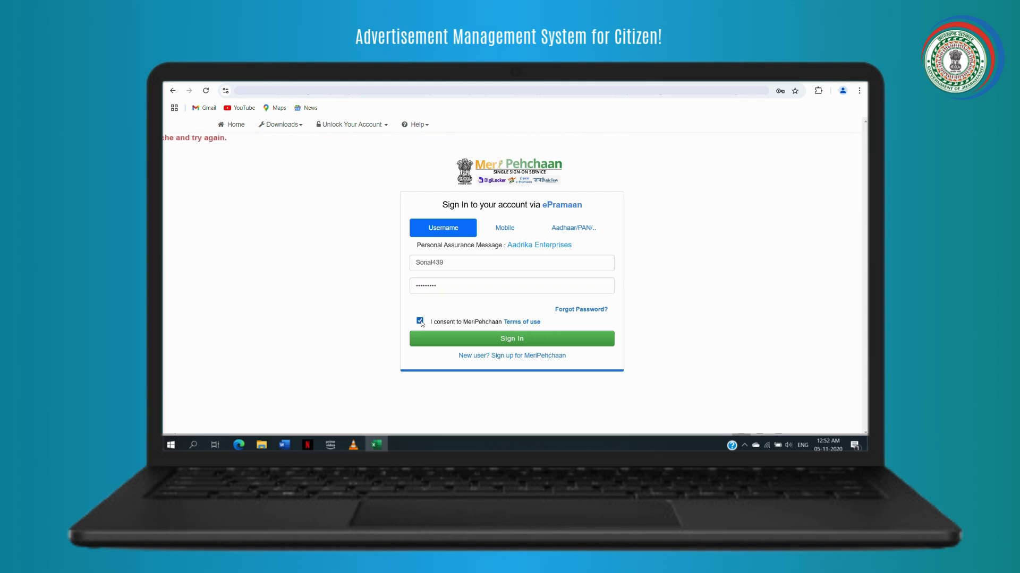
left_click(484, 343)
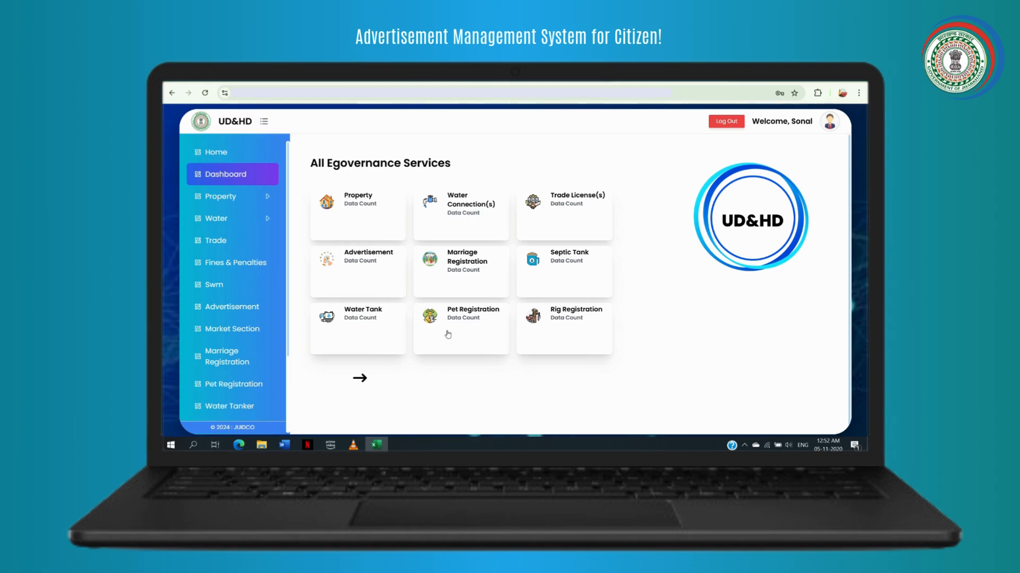
- Open the Advertisement services dashboard and look through its pending application lists
left_click(397, 277)
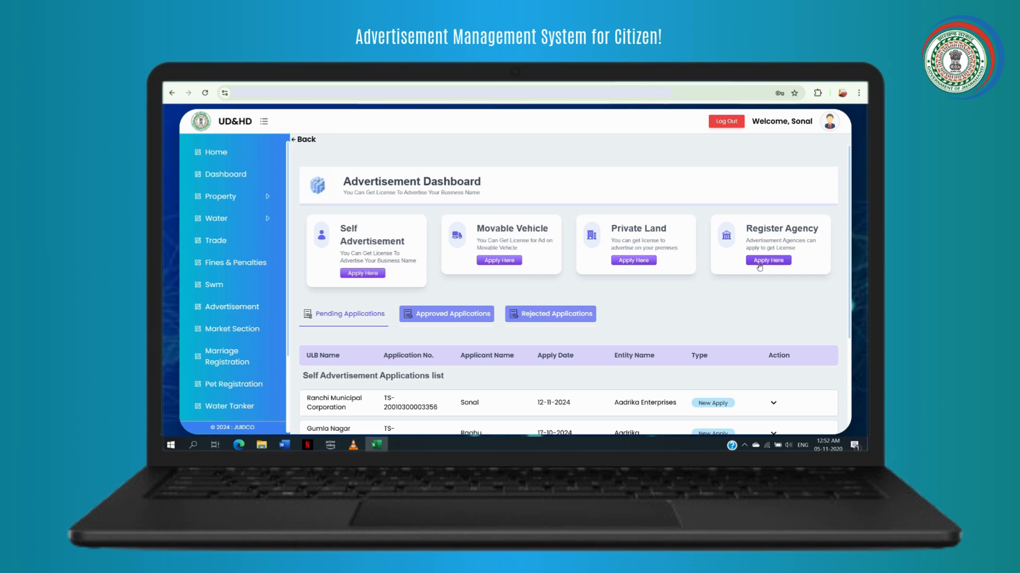
scroll(475, 304, "down", 3)
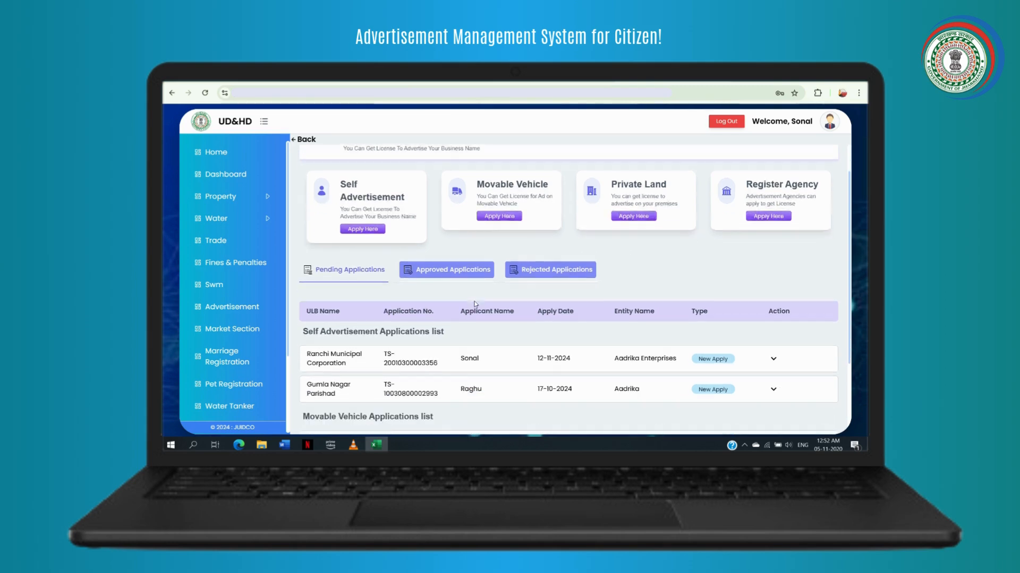
scroll(475, 305, "down", 2)
scroll(475, 304, "up", 5)
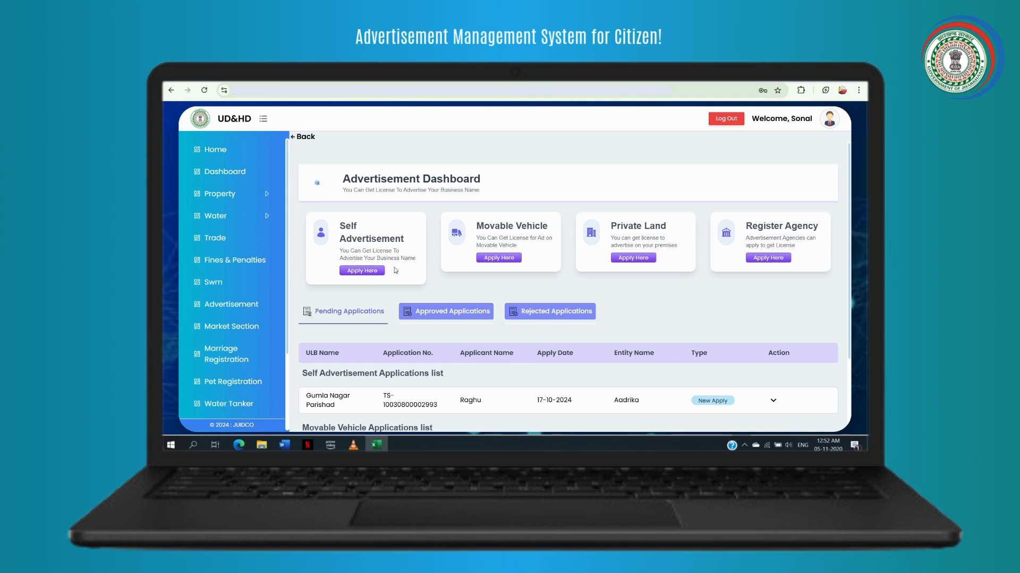
scroll(396, 271, "down", 1)
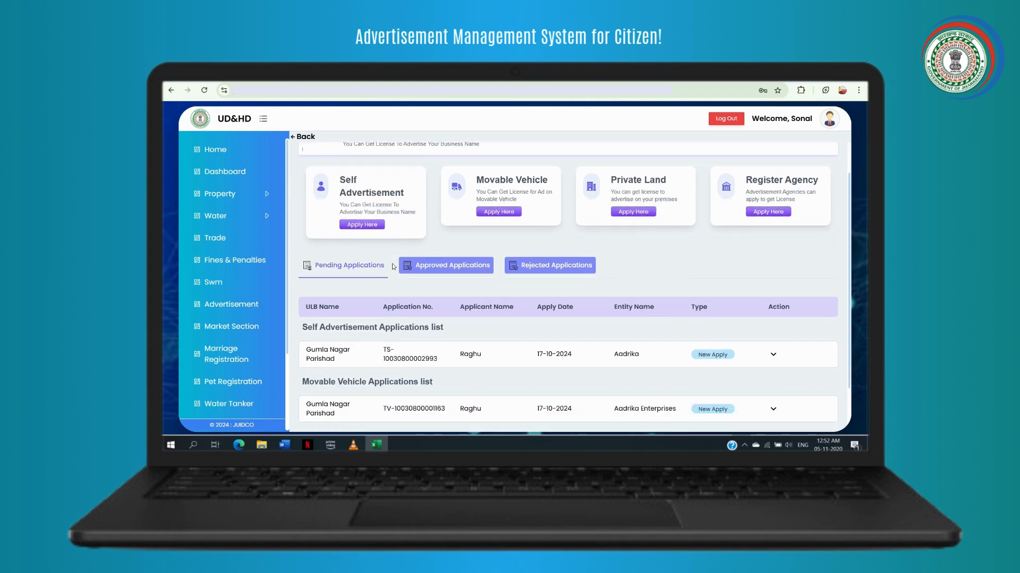
- Start a Self Advertisement application with Ranchi Municipal Corporation as the ULB
left_click(381, 227)
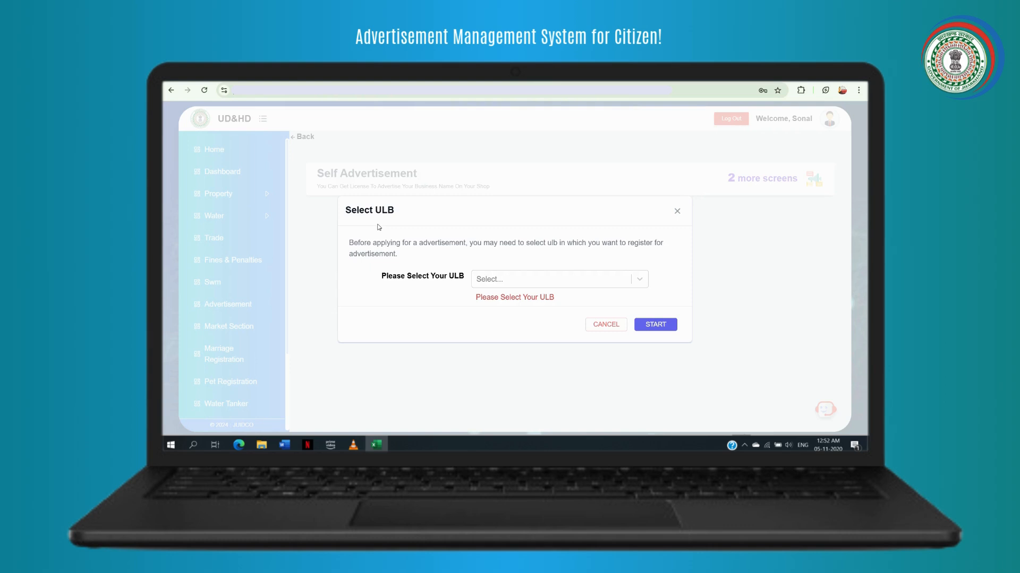
left_click(501, 280)
type("ranchi")
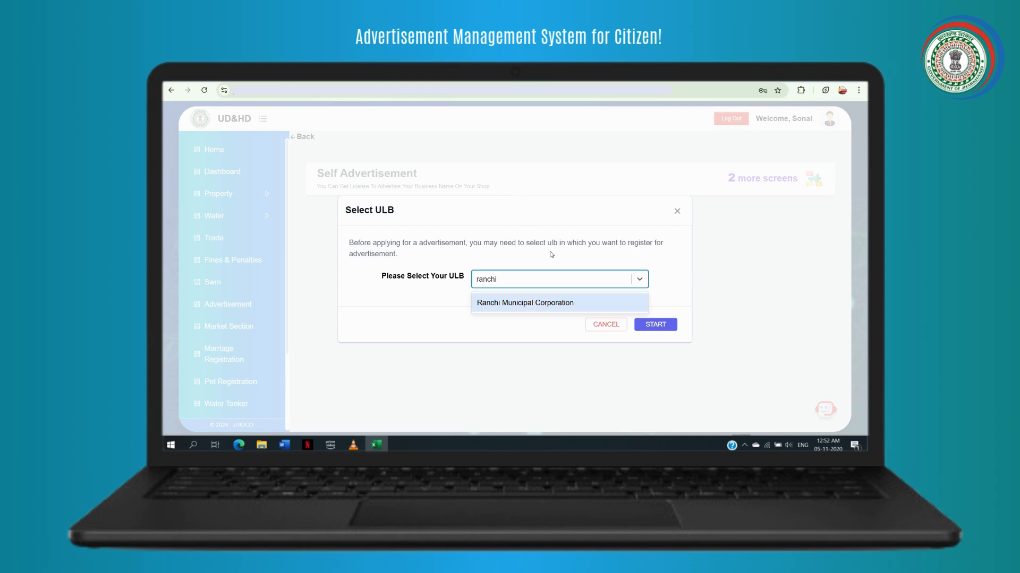
left_click(562, 305)
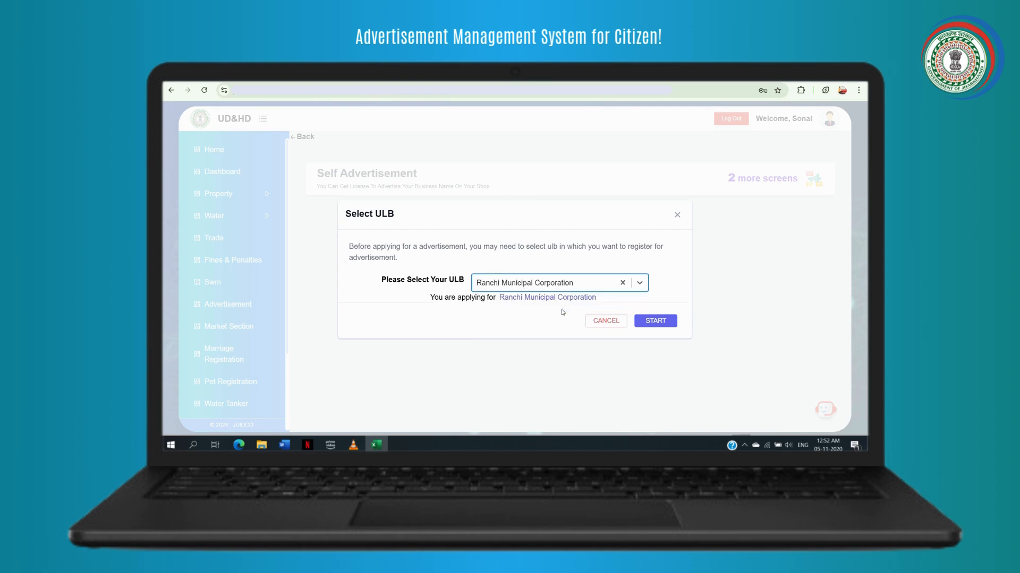
left_click(647, 325)
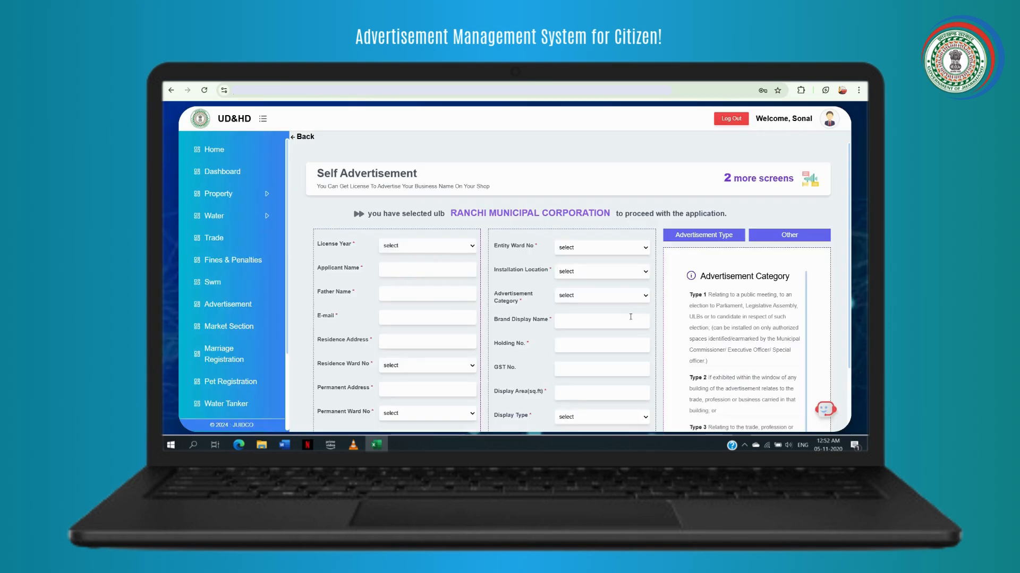
- Set license year 2023-24 and fill in the applicant's name, father's name, e-mail and residence address
left_click(433, 250)
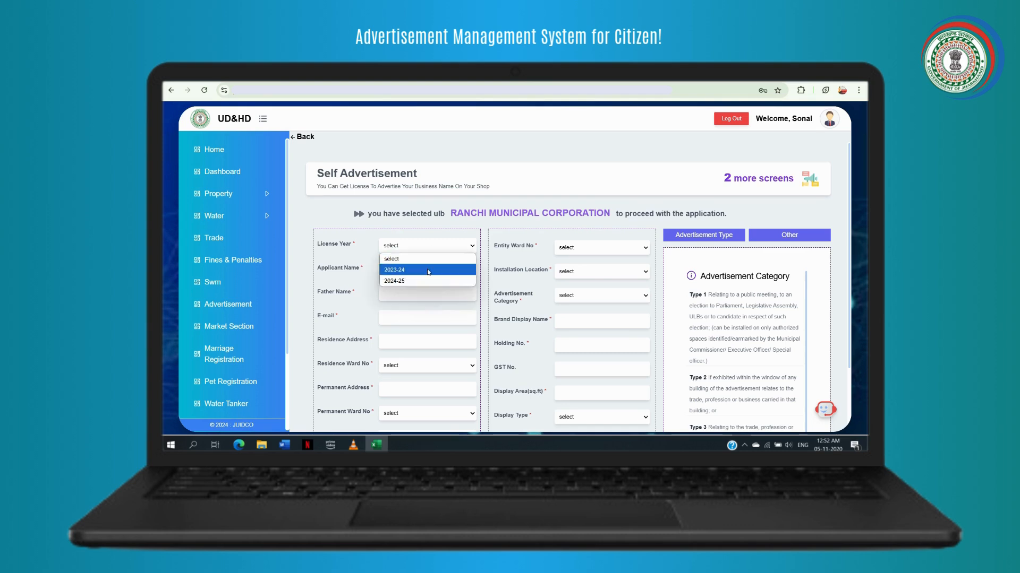
left_click(428, 271)
left_click(426, 269)
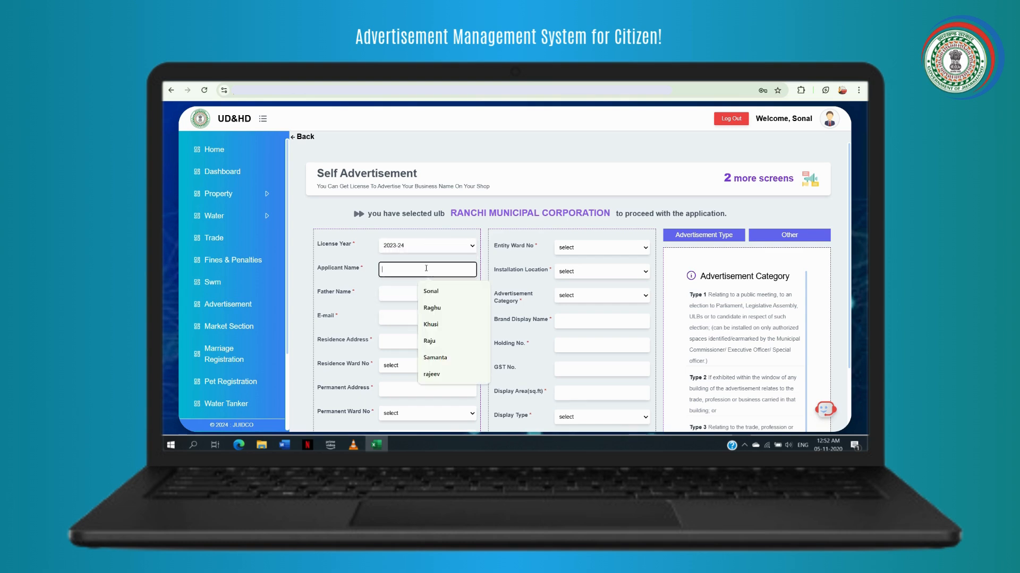
left_click(428, 291)
left_click(429, 291)
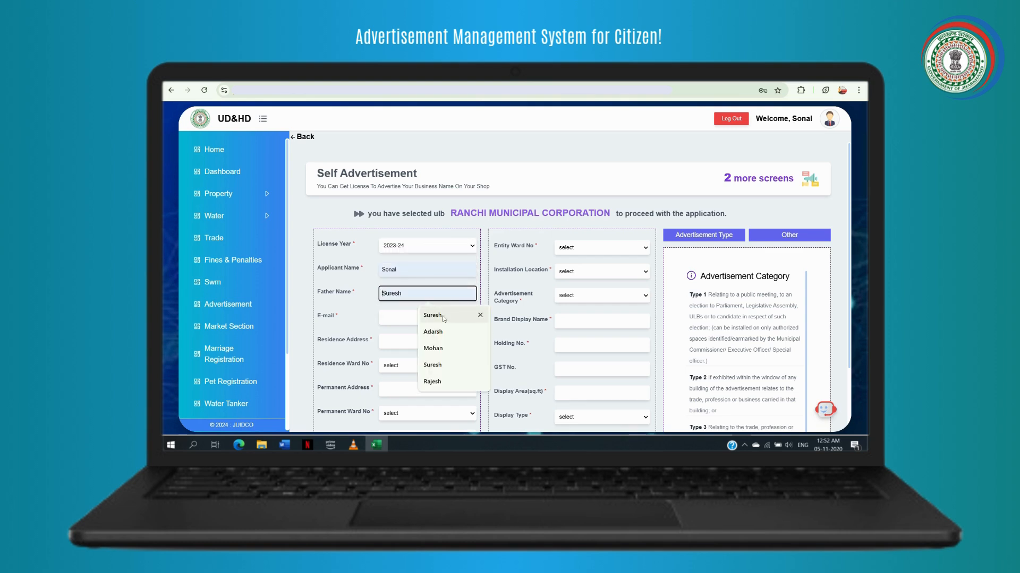
left_click(445, 319)
left_click(436, 320)
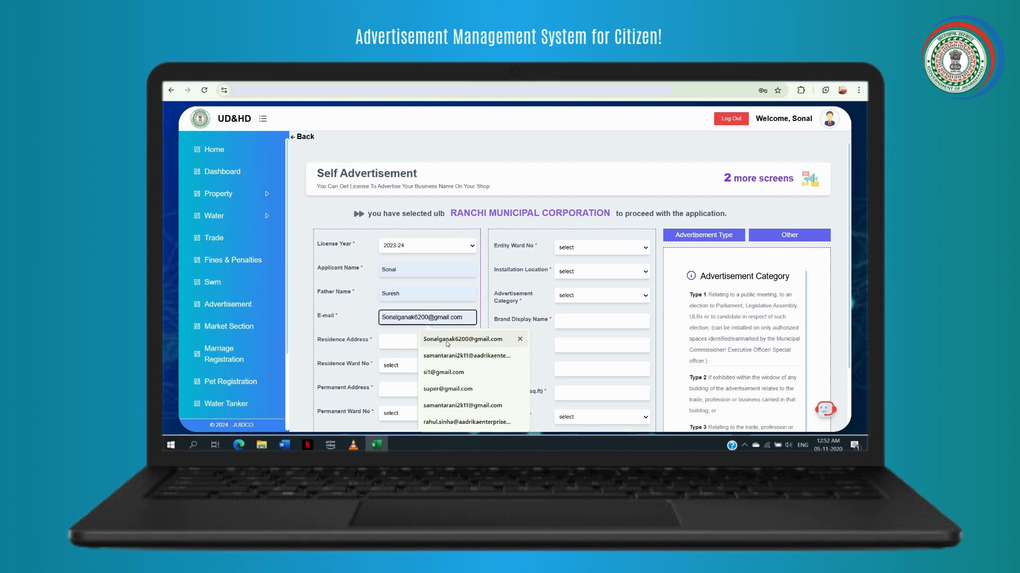
left_click(451, 339)
left_click(428, 341)
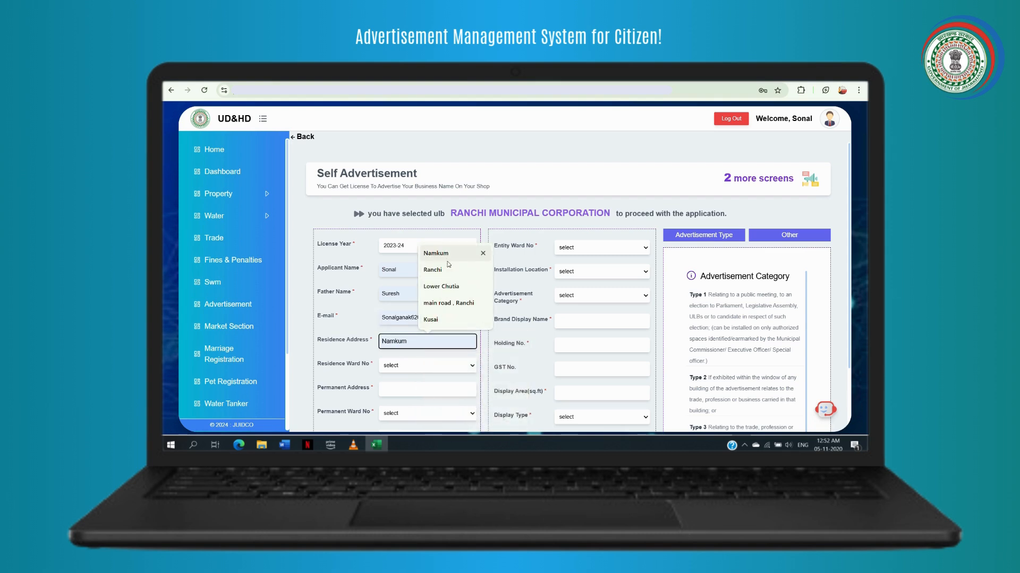
left_click(448, 303)
- Set residence ward 11, permanent address Ranchi and permanent ward 14
left_click(423, 365)
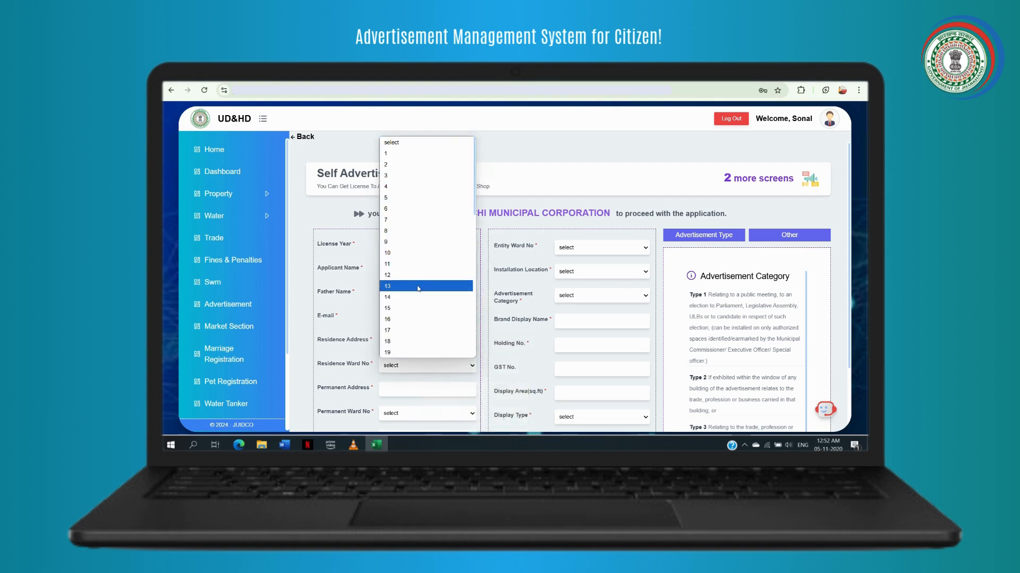
left_click(411, 266)
scroll(411, 272, "down", 3)
left_click(412, 252)
left_click(436, 280)
left_click(427, 275)
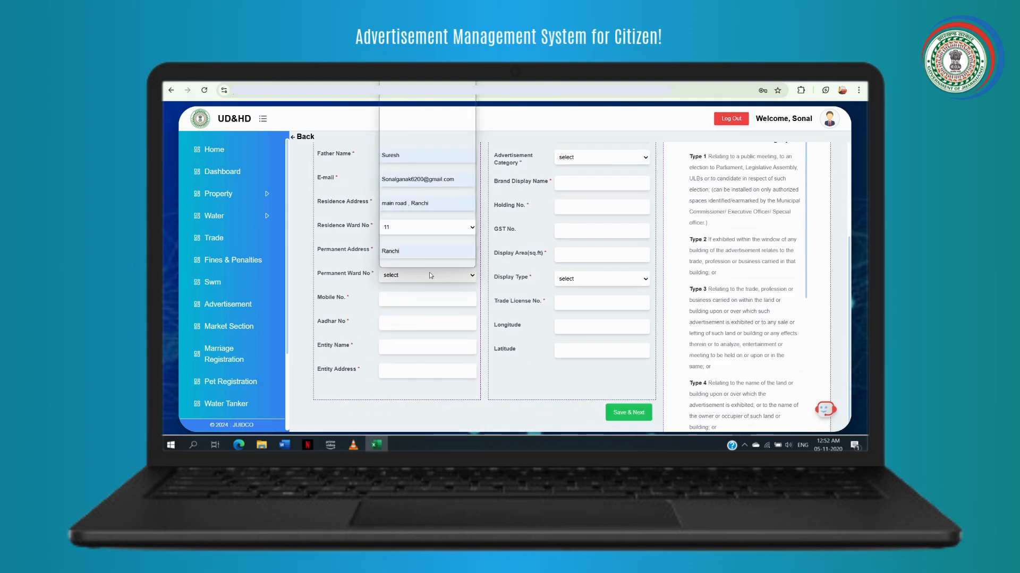
left_click(410, 254)
- Fill in the mobile and Aadhar numbers, entity name Aadrika Enterprises and the entity address
left_click(414, 299)
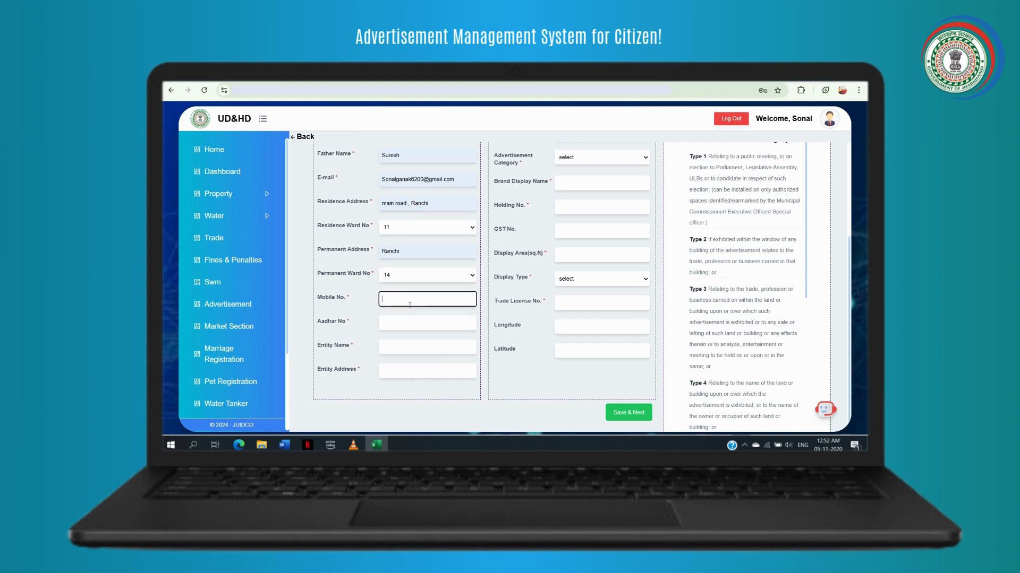
left_click(419, 322)
left_click(408, 321)
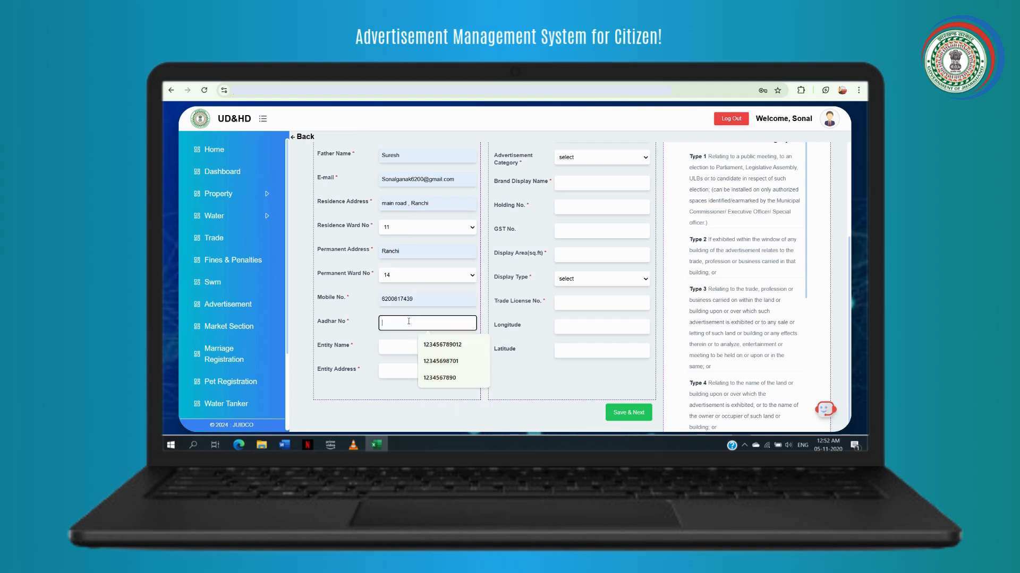
left_click(433, 345)
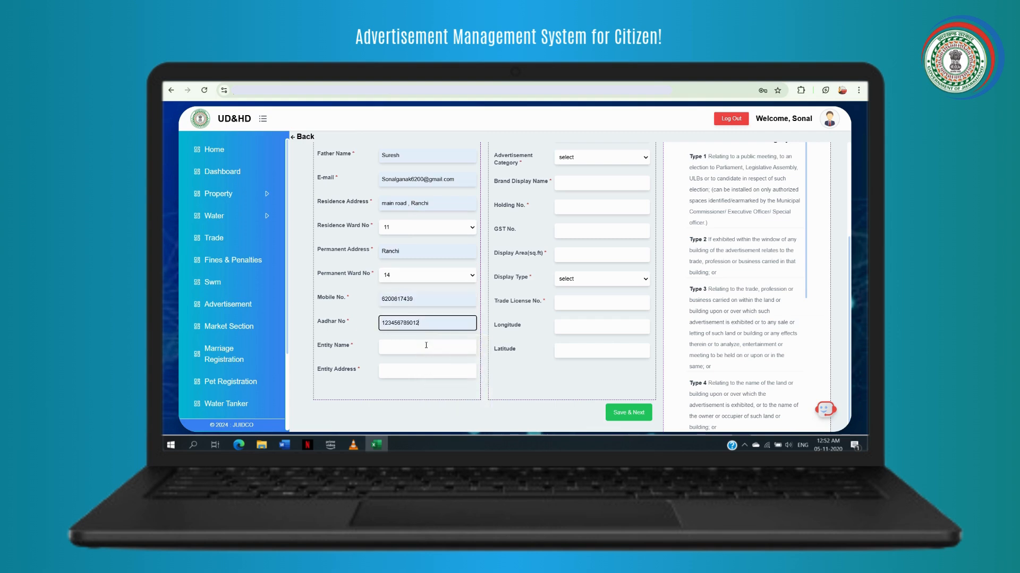
left_click(426, 346)
left_click(450, 259)
left_click(411, 367)
left_click(447, 393)
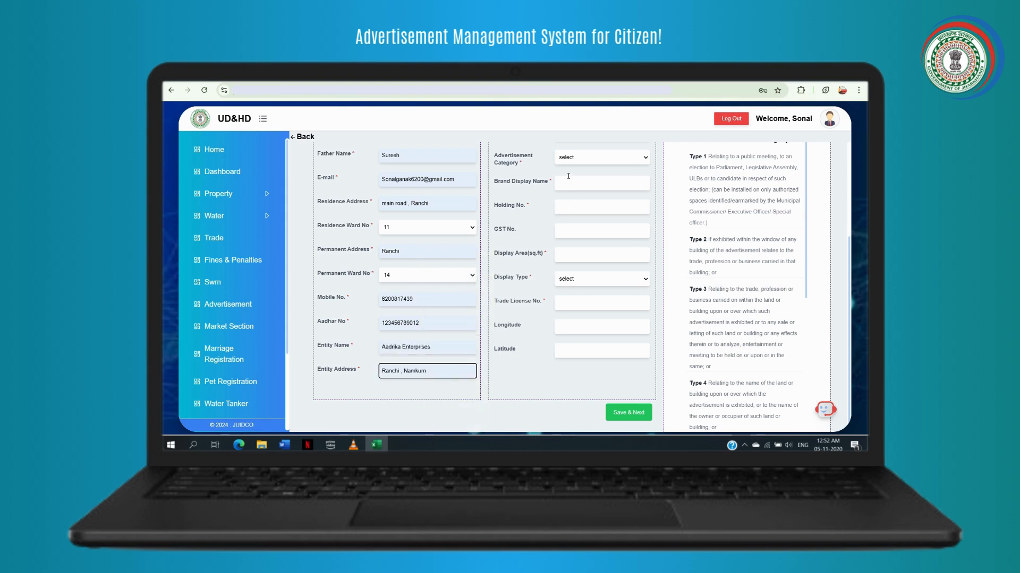
- Set entity ward 4, installation location Above building and advertisement category Type 1
scroll(568, 168, "up", 1)
scroll(568, 167, "up", 3)
left_click(574, 248)
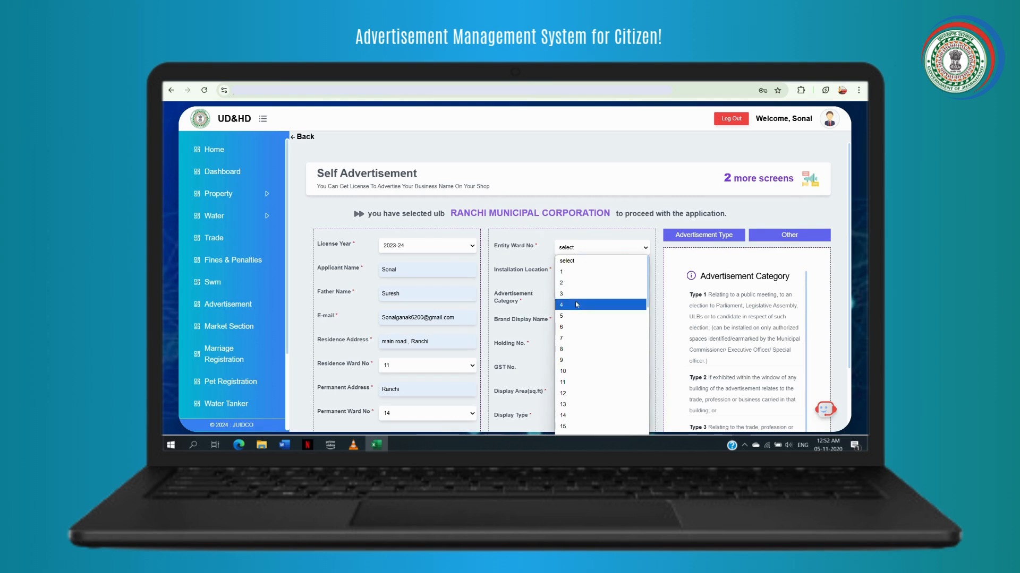
left_click(577, 305)
left_click(574, 272)
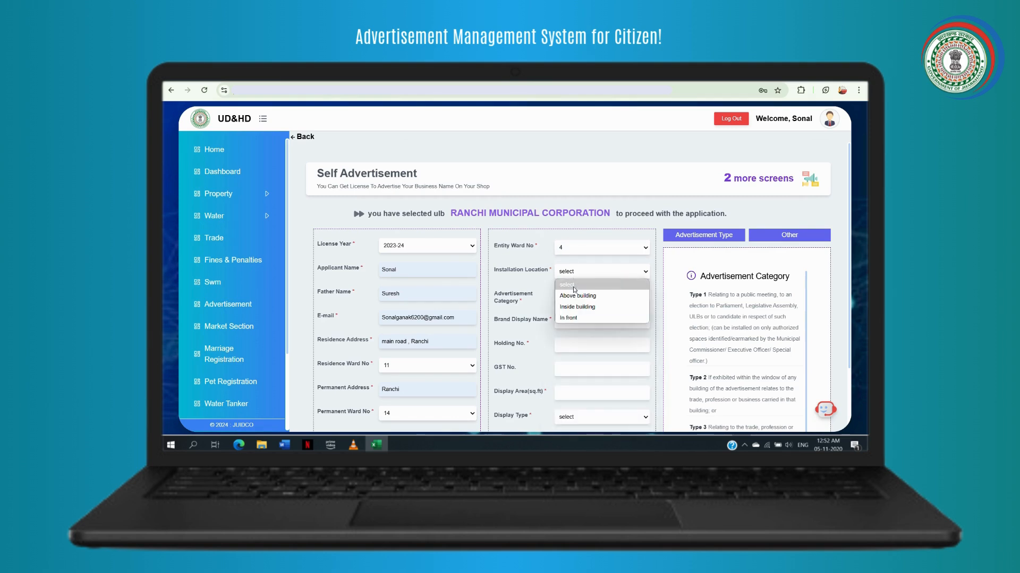
left_click(575, 296)
left_click(574, 296)
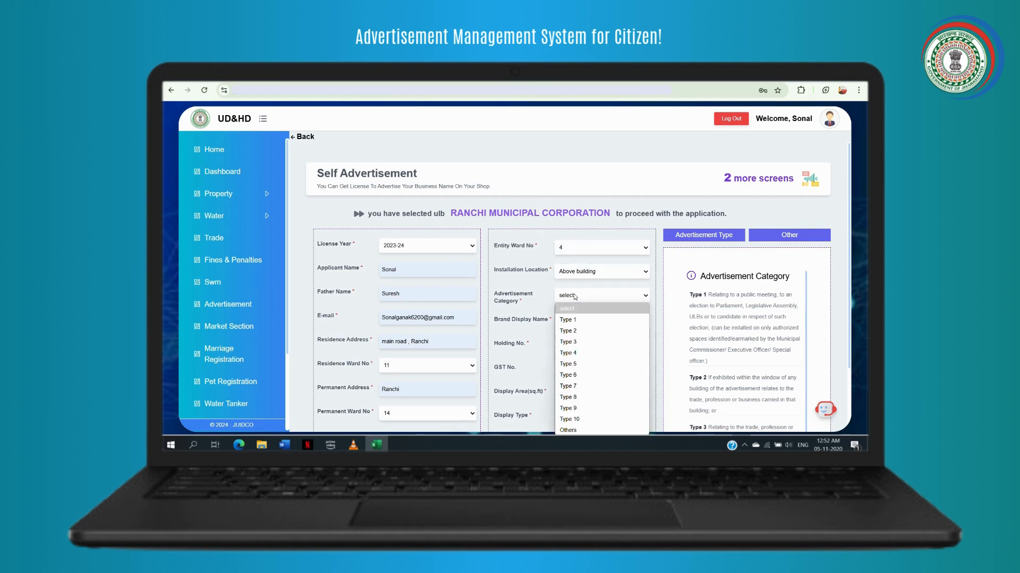
left_click(574, 316)
- Enter brand display name AADRIKA, holding number 456123 and the GST number
left_click(574, 316)
left_click(605, 343)
left_click(598, 346)
left_click(612, 246)
scroll(587, 335, "down", 3)
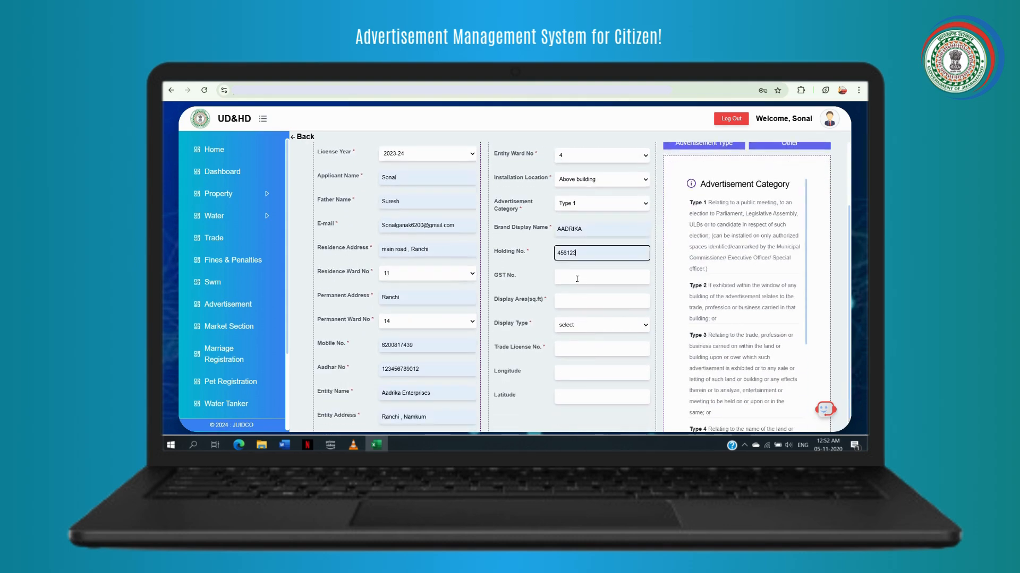
left_click(577, 277)
left_click(618, 296)
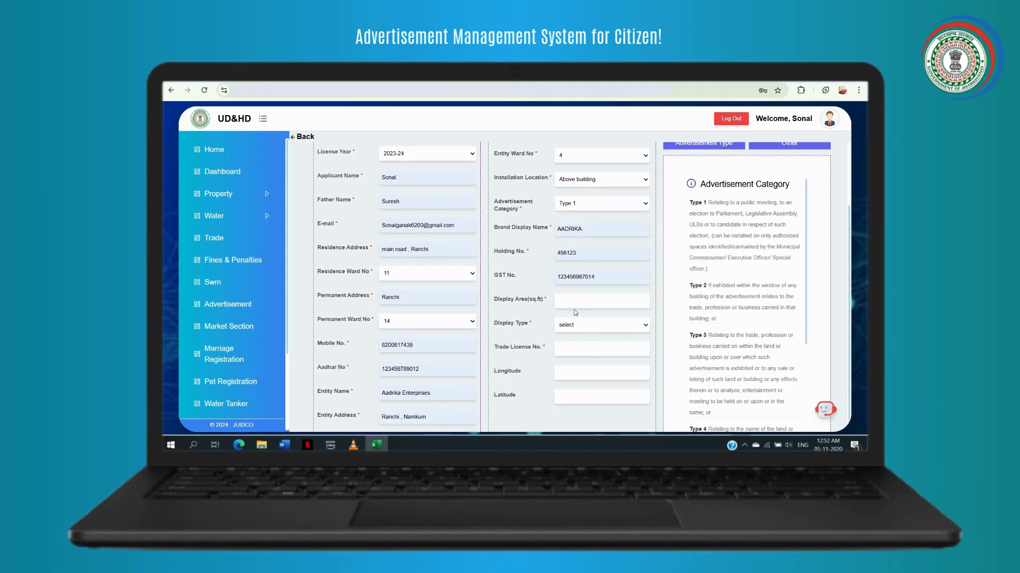
- Enter display area 20 sq ft, display type Flex and trade license number 123456
left_click(579, 303)
left_click(590, 320)
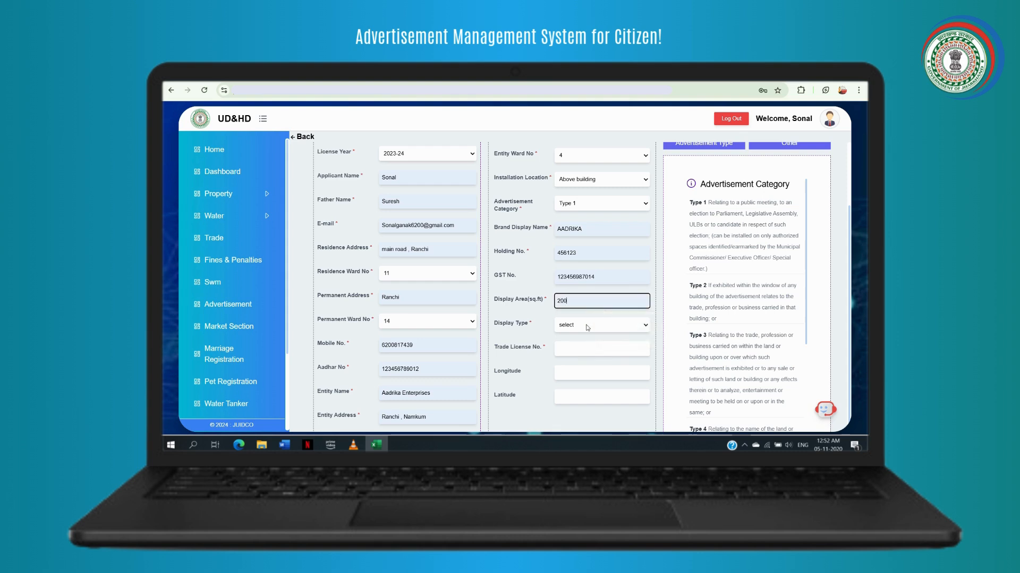
left_click(589, 325)
left_click(584, 349)
scroll(579, 314, "down", 1)
left_click(574, 307)
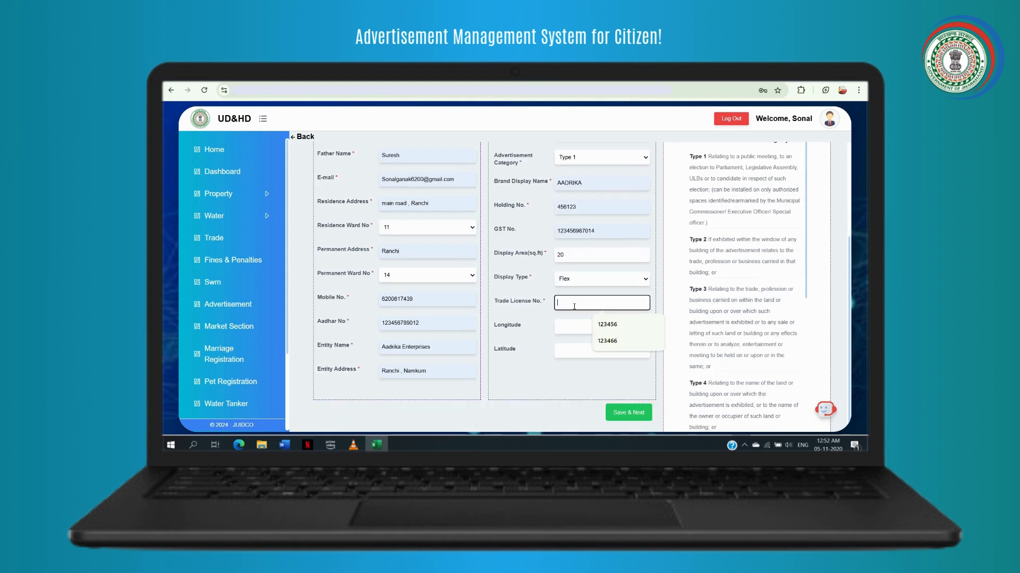
left_click(607, 324)
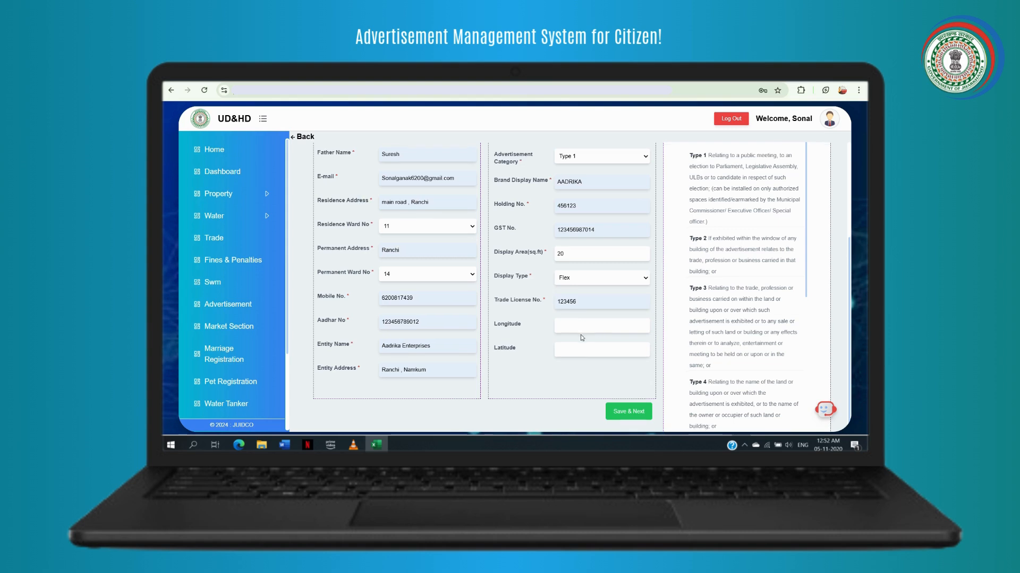
scroll(581, 335, "down", 1)
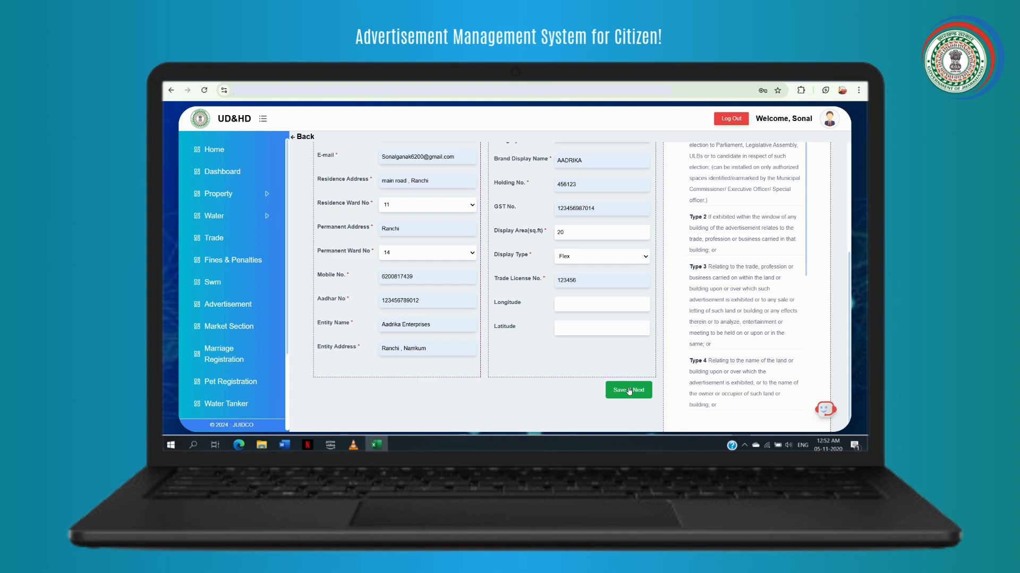
- Save the form and upload the AADHAR PIC image as the Aadhar Card document
left_click(628, 391)
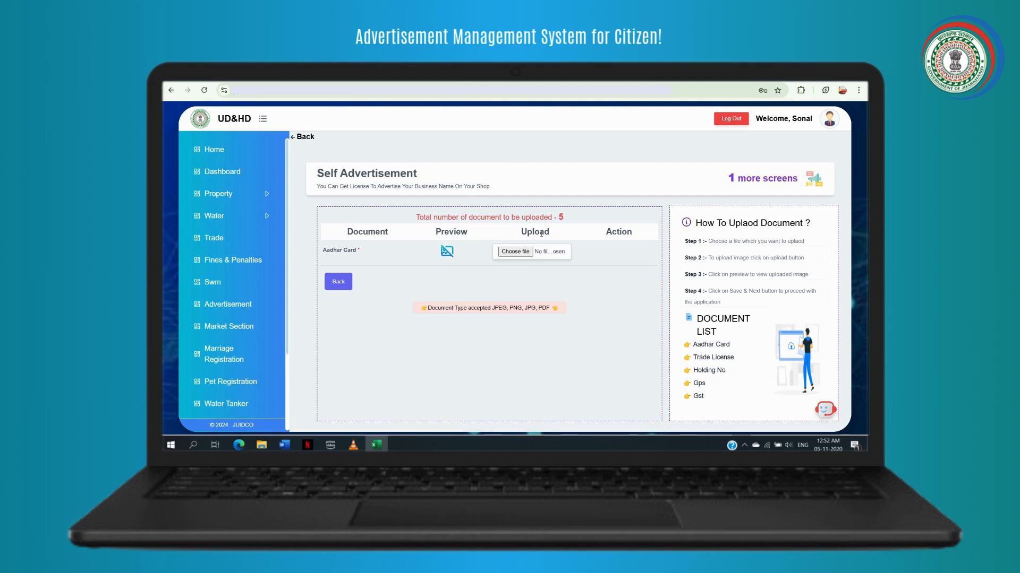
left_click(516, 251)
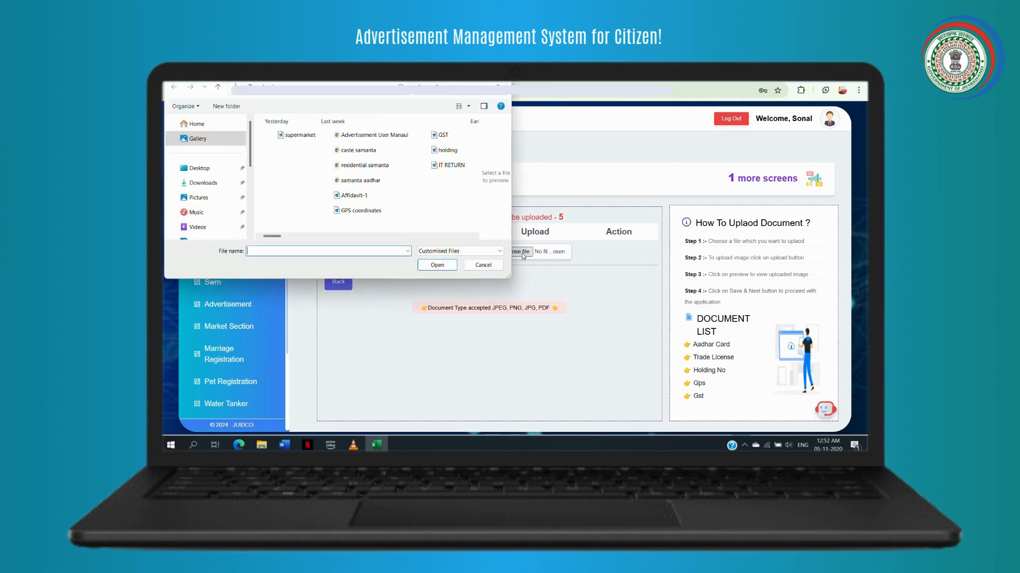
scroll(374, 199, "right", 2)
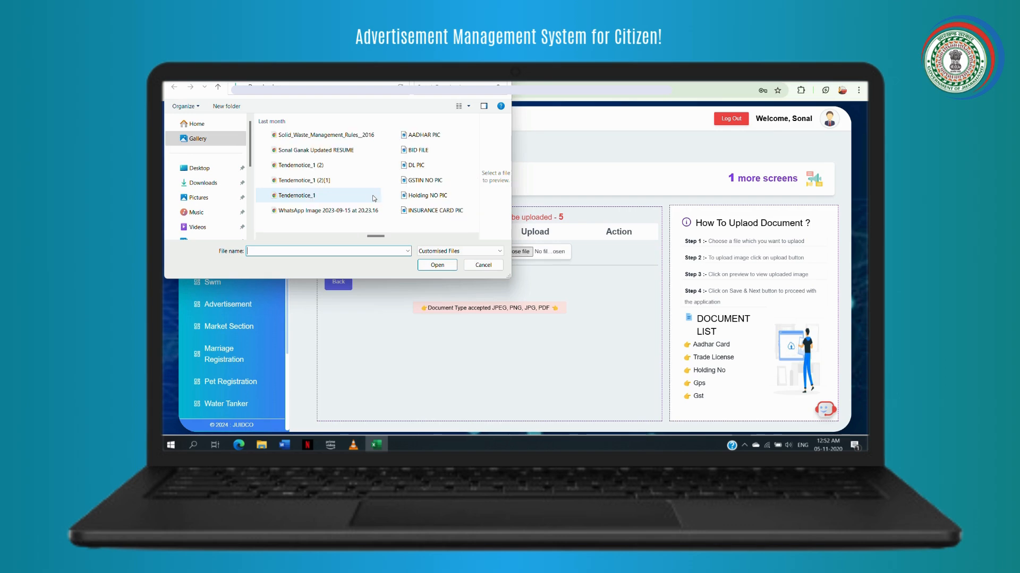
left_click(425, 135)
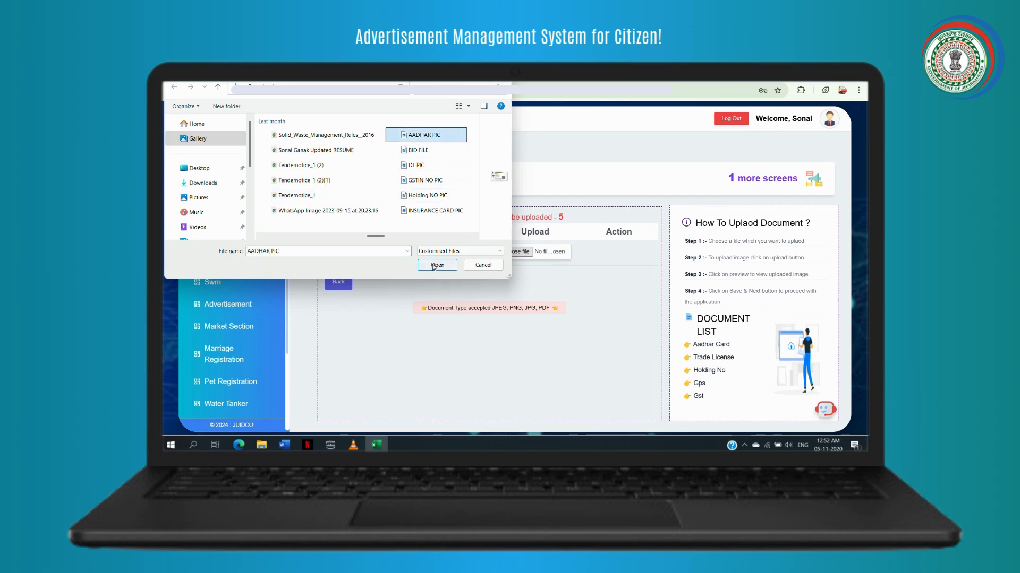
left_click(435, 266)
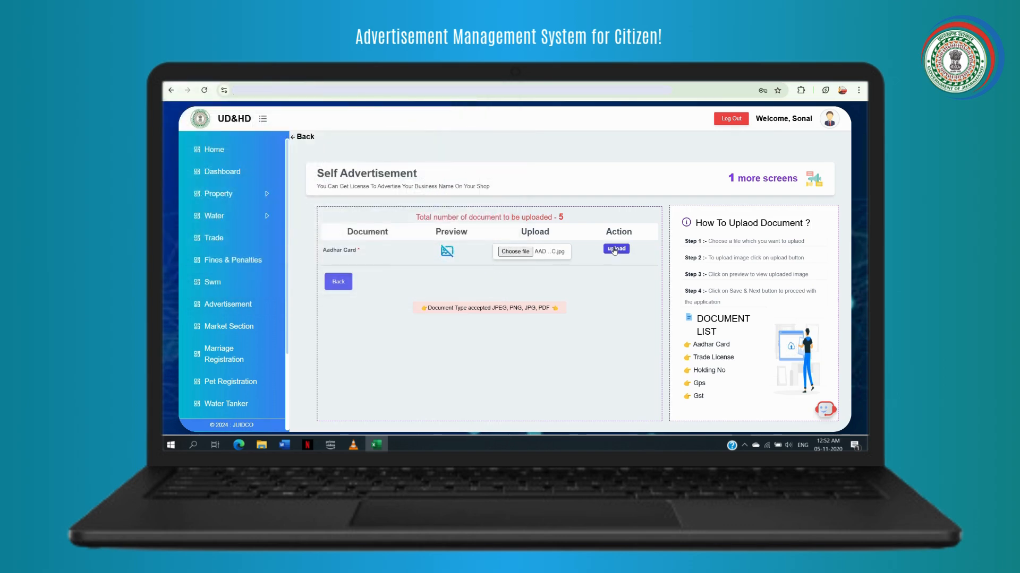
left_click(615, 250)
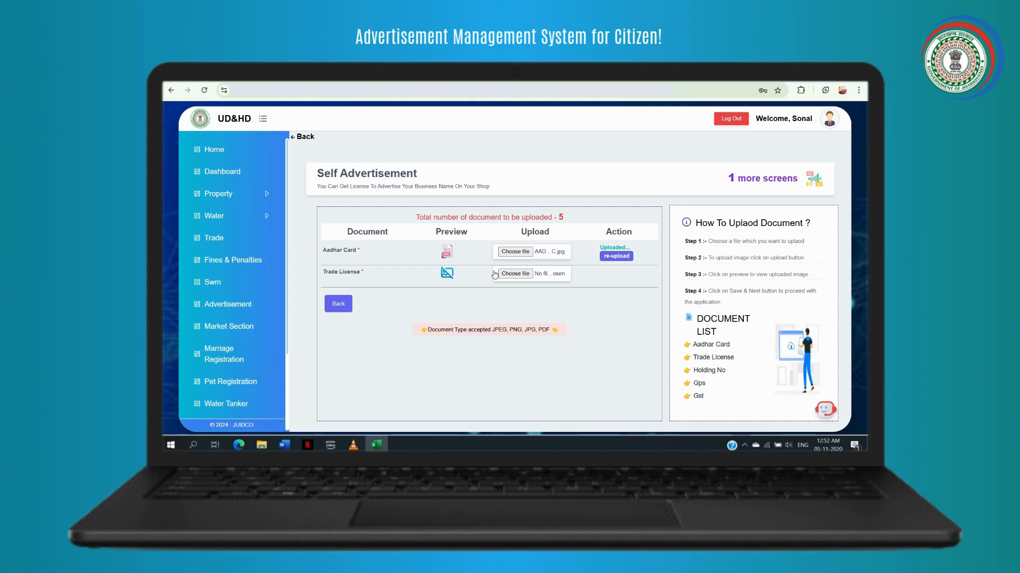
- Select the trade license file for the Trade License document
left_click(522, 274)
left_click(515, 274)
type("tra")
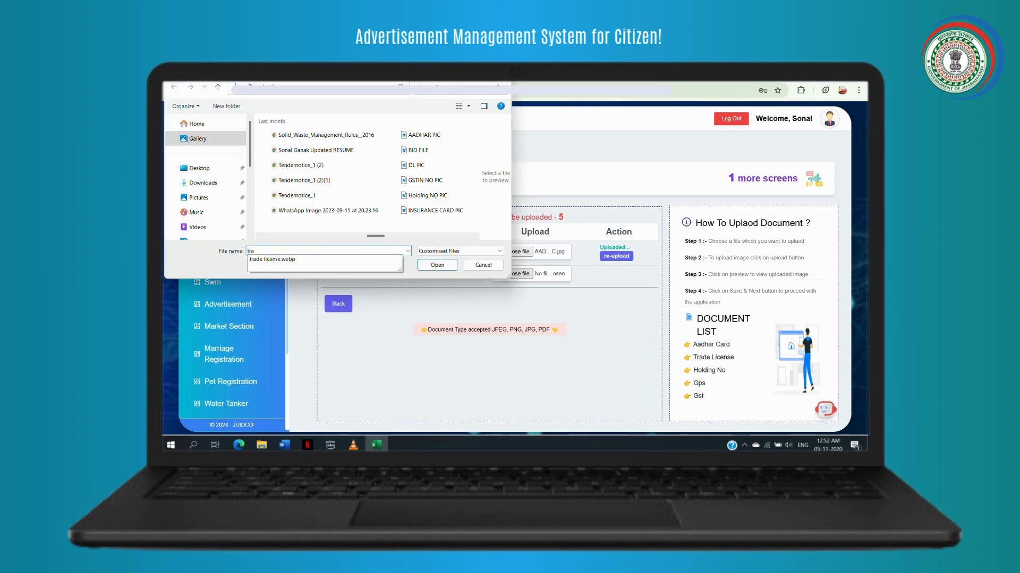
left_click(426, 265)
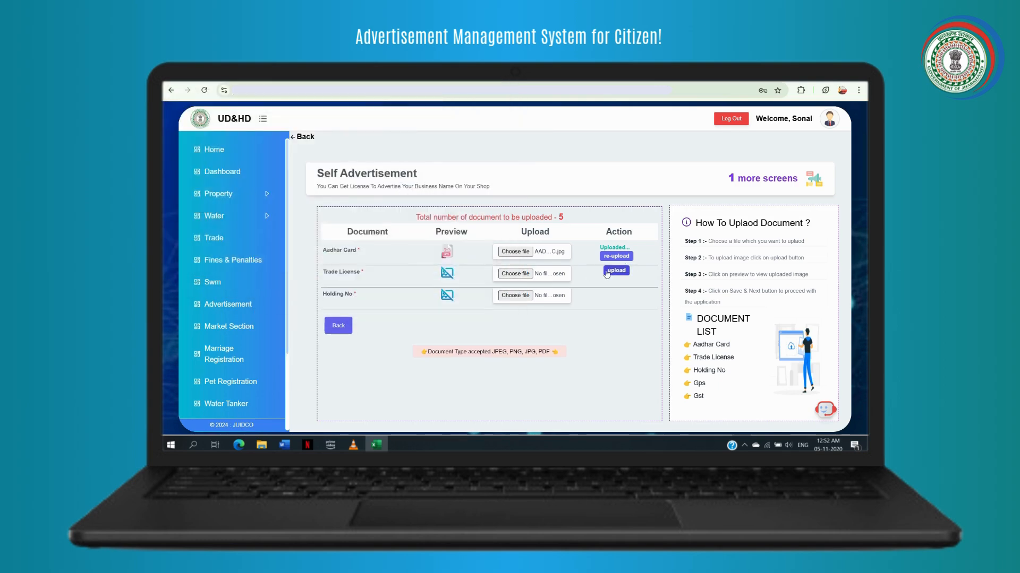
- Upload the holding image as the Holding No document
left_click(510, 295)
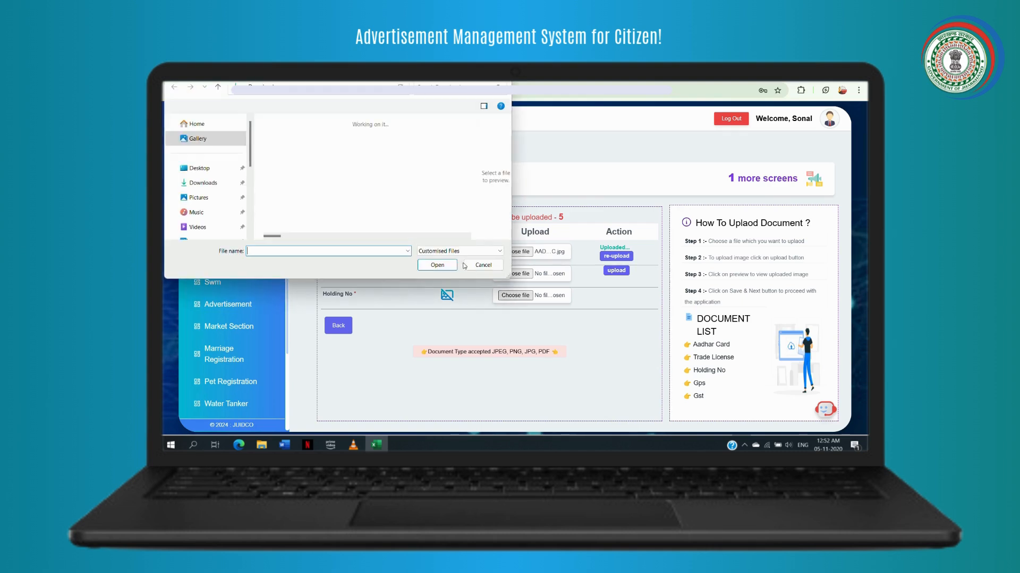
scroll(434, 193, "down", 2)
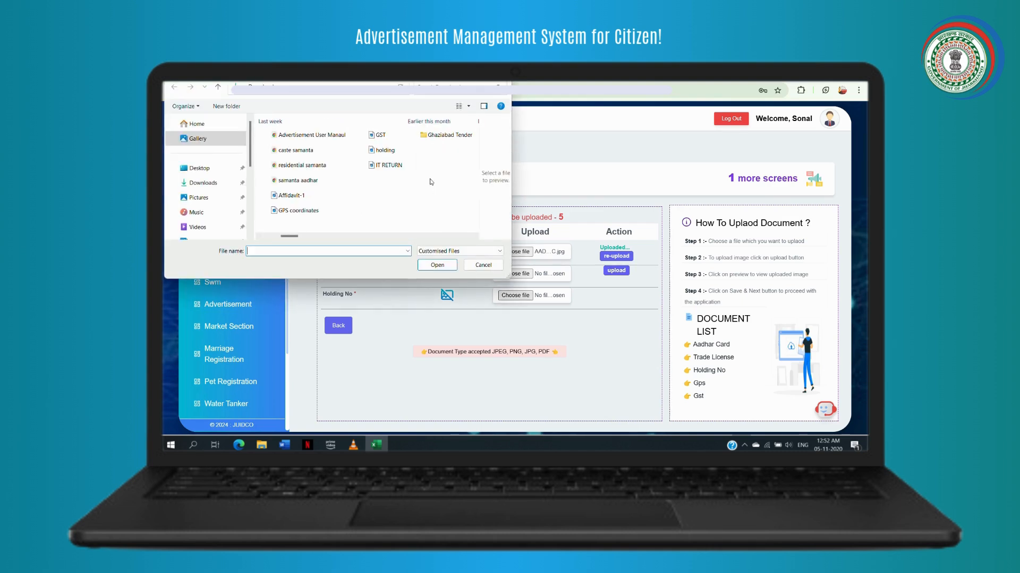
left_click(384, 150)
left_click(434, 265)
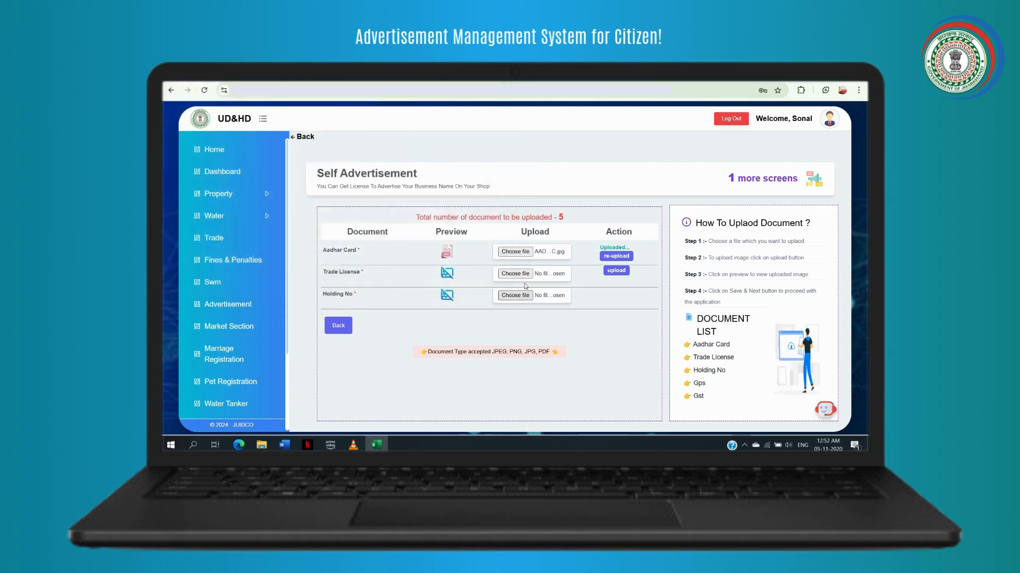
left_click(616, 293)
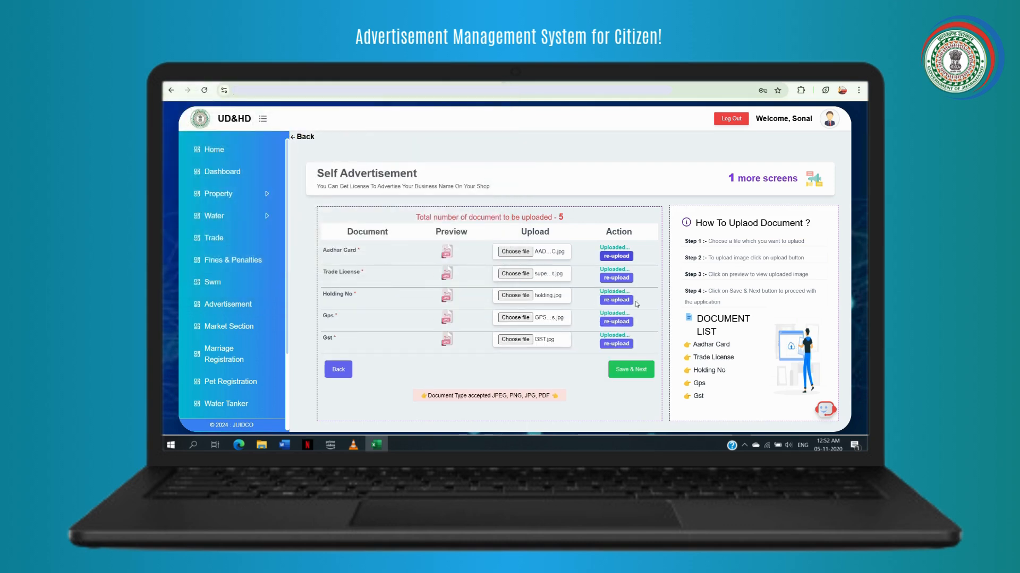
- Review the application details and documents, accept the correctness declaration, and submit the application
left_click(640, 372)
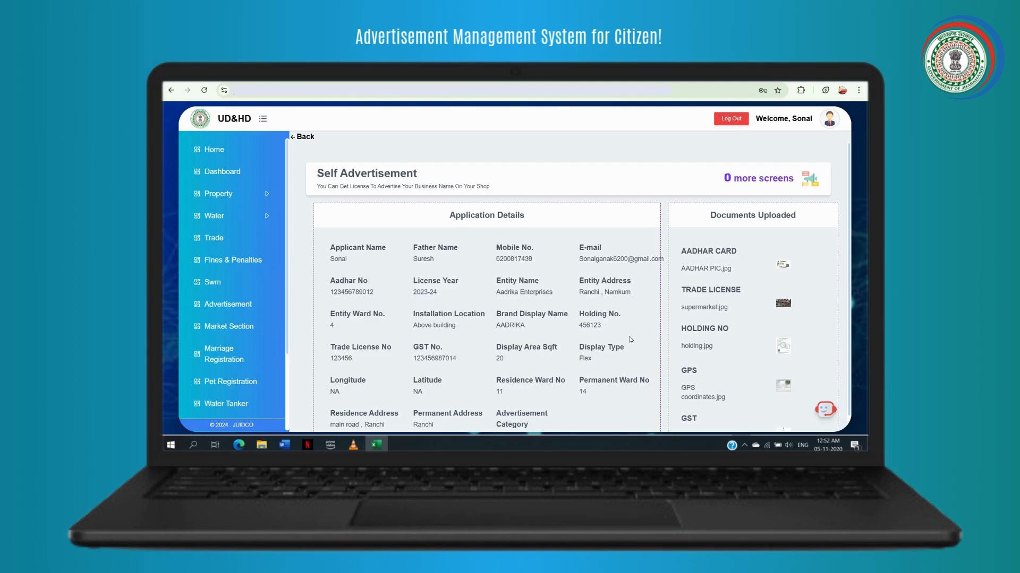
scroll(630, 340, "down", 2)
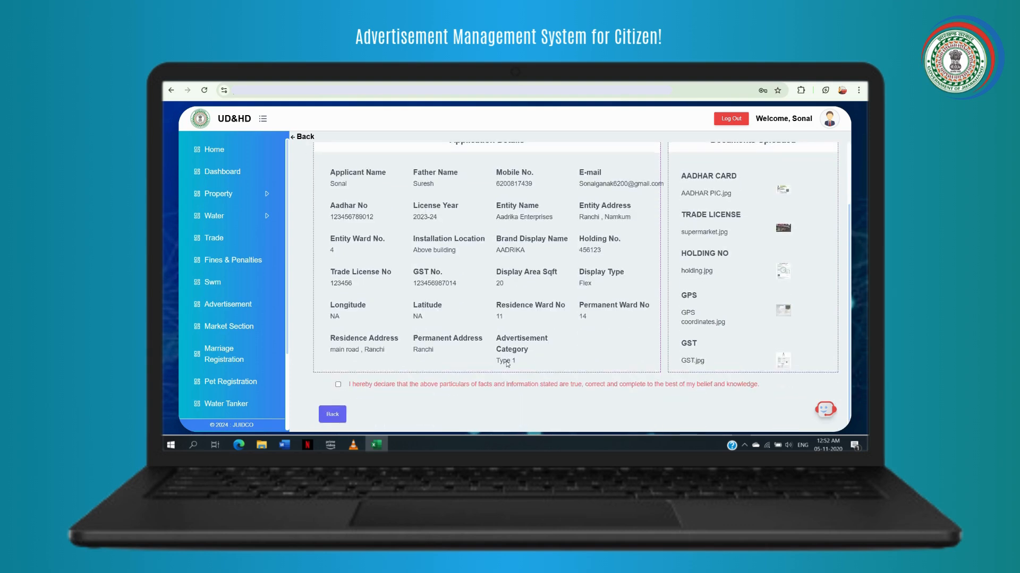
left_click(338, 386)
scroll(522, 379, "up", 2)
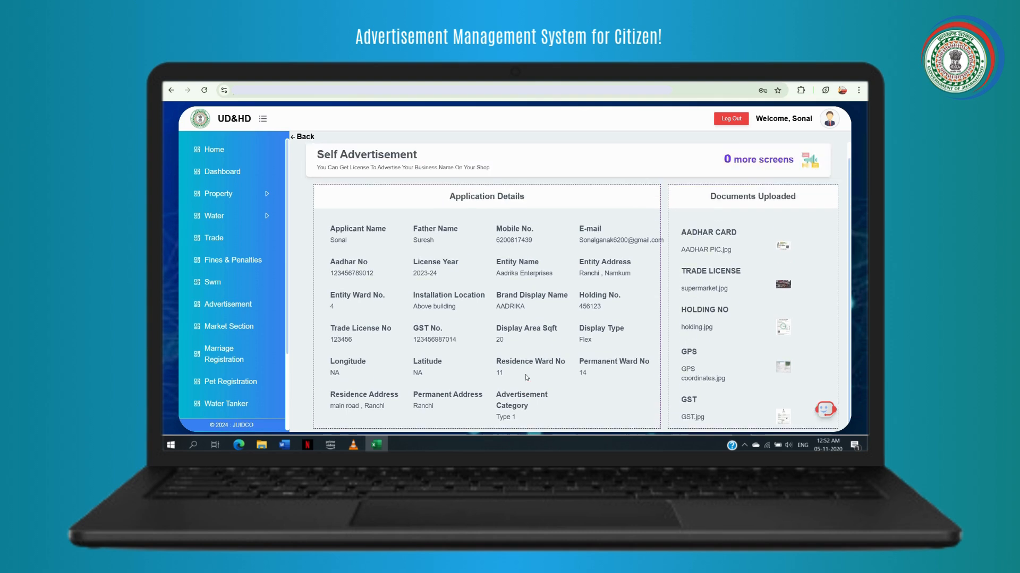
scroll(524, 376, "down", 2)
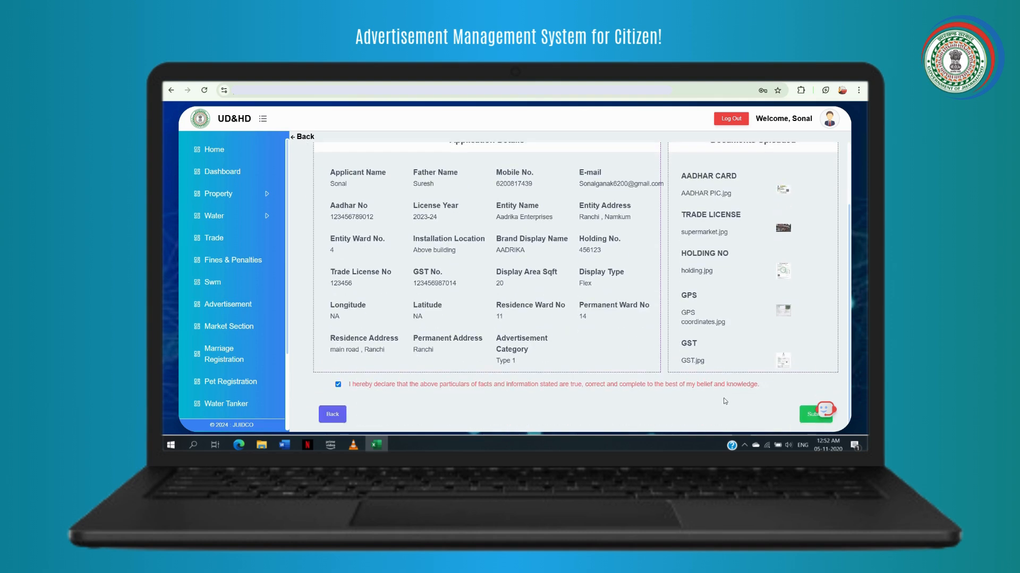
left_click(802, 415)
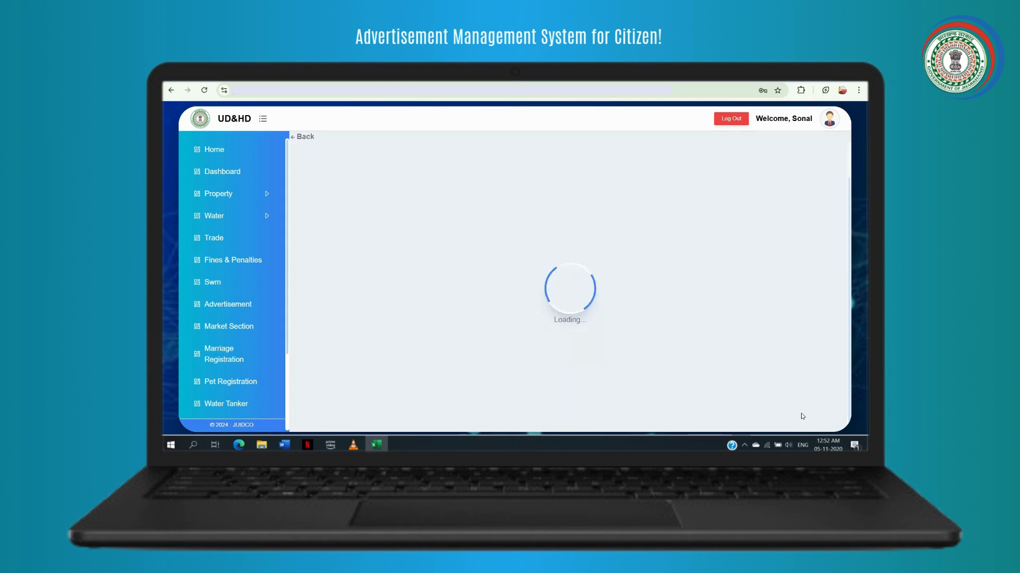